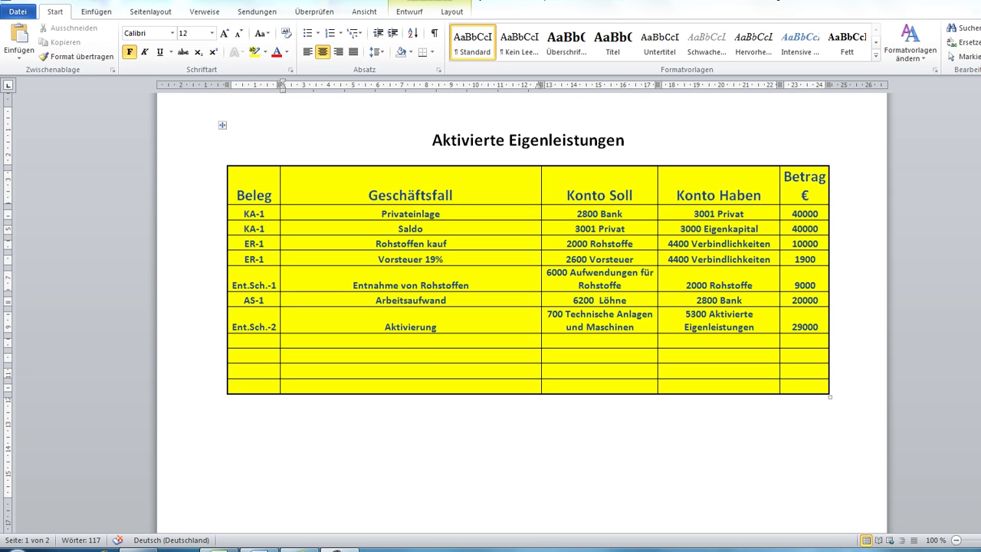
Select the two KA-1 bookings in the Word table, then switch to the Excel booking form
{"action": "mouse_move", "coordinate": [247, 214]}
{"action": "left_mouse_down"}
{"action": "mouse_move", "coordinate": [414, 229]}
{"action": "mouse_move", "coordinate": [805, 229]}
{"action": "left_mouse_up"}
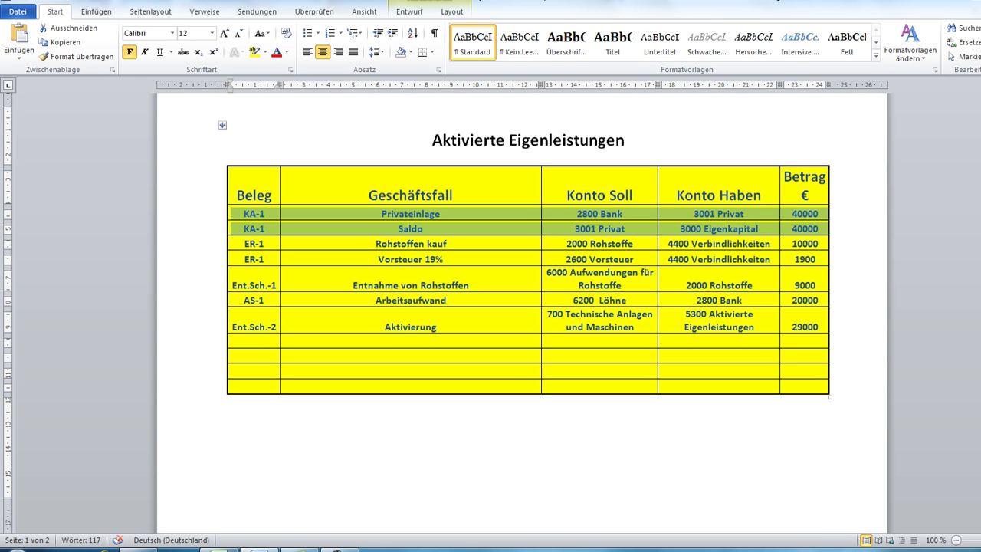
{"action": "key", "text": "alt+Tab"}
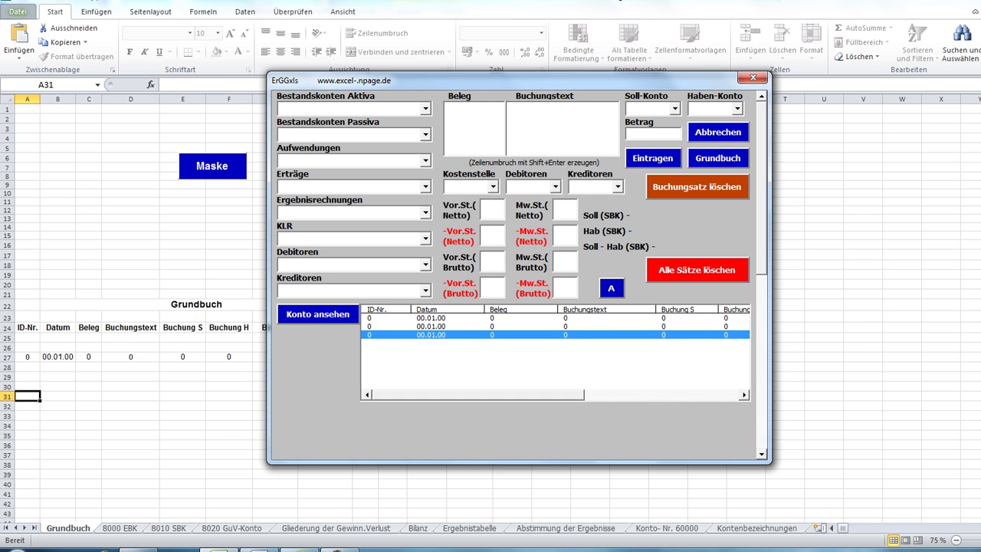
Post KA-1 Privateinlage with Soll 2800, Haben 3001 and Betrag 40000
{"action": "type", "text": "KA-"}
{"action": "type", "text": "1"}
{"action": "type", "text": "Privateinlage"}
{"action": "key", "text": "Return"}
{"action": "type", "text": "28"}
{"action": "key", "text": "Return"}
{"action": "type", "text": "3001"}
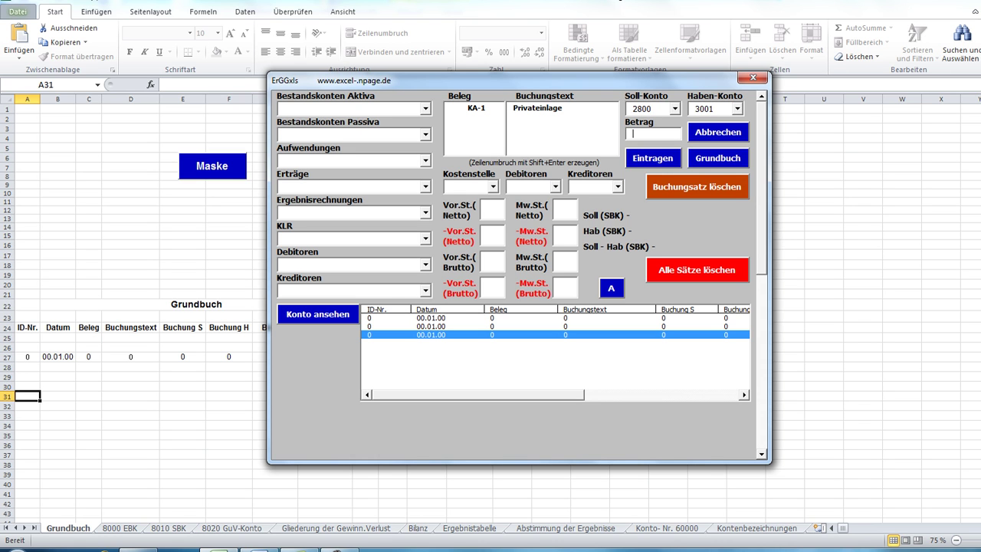
{"action": "type", "text": "40000"}
{"action": "key", "text": "Return"}
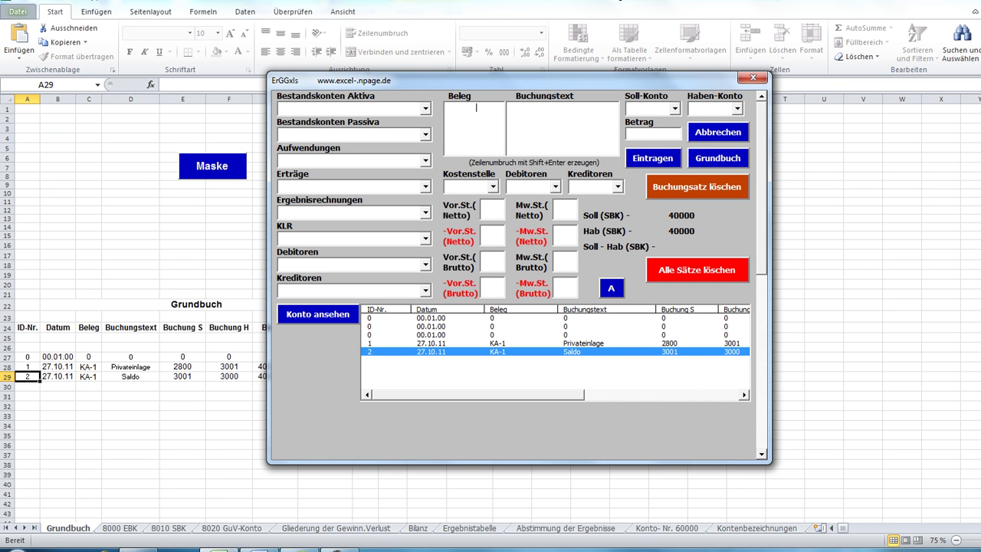
Post ER-1 Rohstoffenkauf with Soll 2000, Haben 4400, Betrag 10000 and 19% Vorsteuer
{"action": "type", "text": "ER-"}
{"action": "type", "text": "1"}
{"action": "type", "text": "Roha"}
{"action": "key", "text": "BackSpace"}
{"action": "type", "text": "hstoffenkauf"}
{"action": "left_click", "coordinate": [633, 109]}
{"action": "type", "text": "2000"}
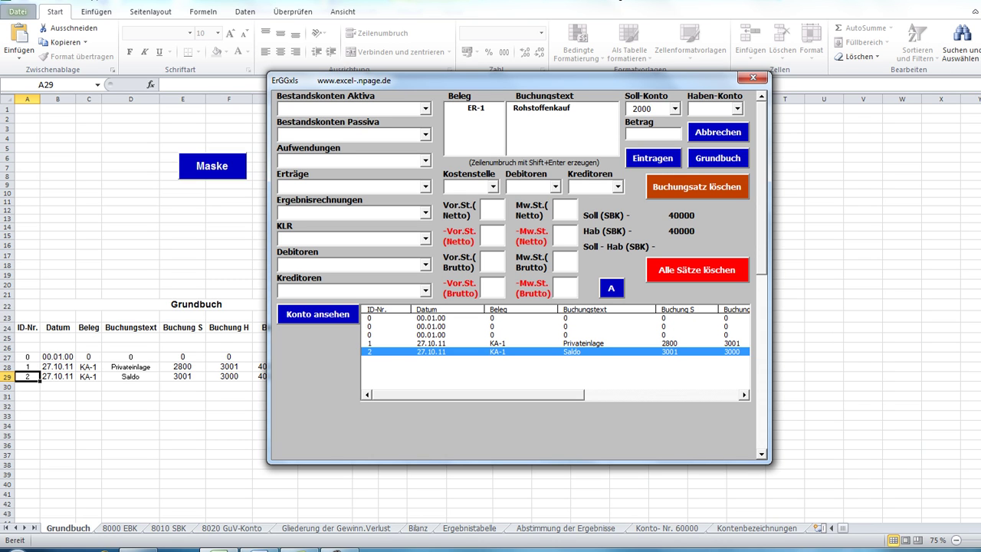
{"action": "type", "text": "44"}
{"action": "left_click", "coordinate": [633, 133]}
{"action": "type", "text": "10000"}
{"action": "key", "text": "Tab"}
{"action": "key", "text": "Return"}
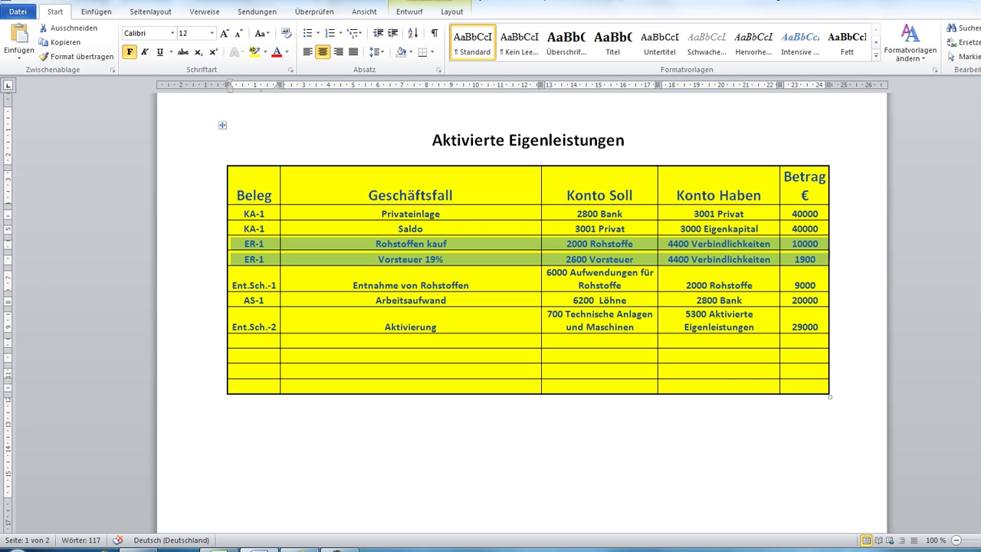
Select the Ent.Sch.-1 withdrawal row in the Word table, then return to the Excel form
{"action": "left_click_drag", "start_coordinate": [233, 285], "coordinate": [824, 285]}
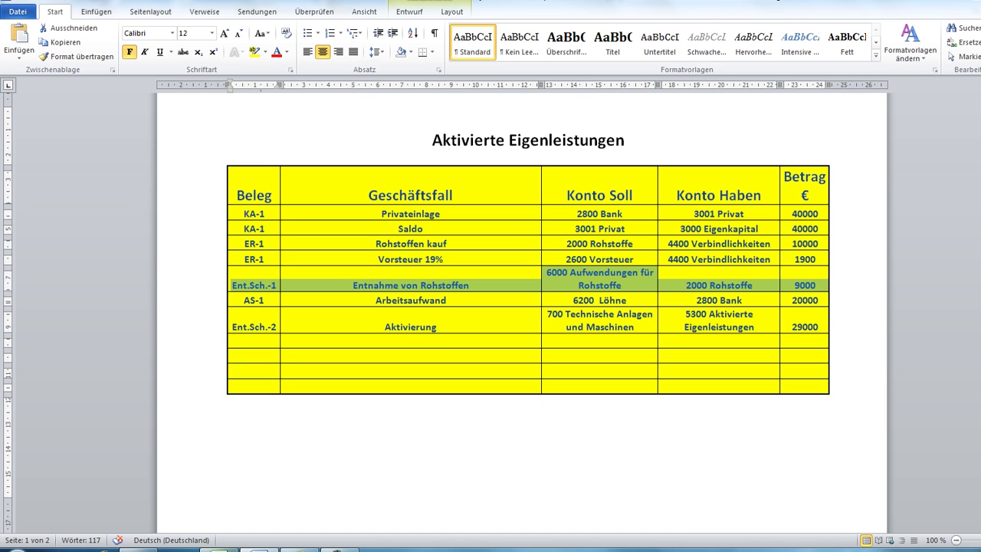
{"action": "left_click", "coordinate": [211, 549]}
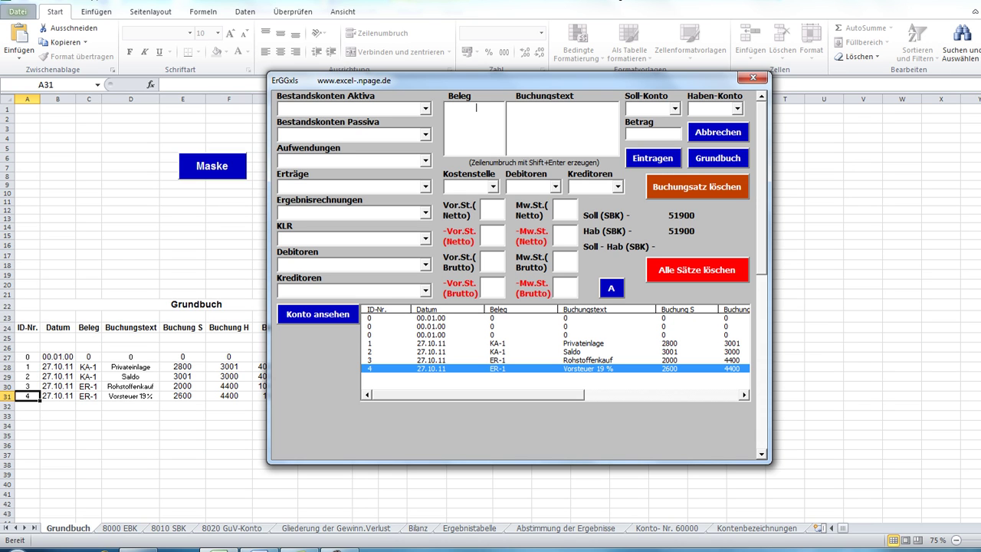
Post Ent.Sch.-1 'Entnahme von Rohstoffen' with Soll 6000, Haben 2000 and Betrag 9000
{"action": "type", "text": "Ent.Sch.-1"}
{"action": "left_click", "coordinate": [513, 107]}
{"action": "type", "text": "En"}
{"action": "type", "text": "tnahme von "}
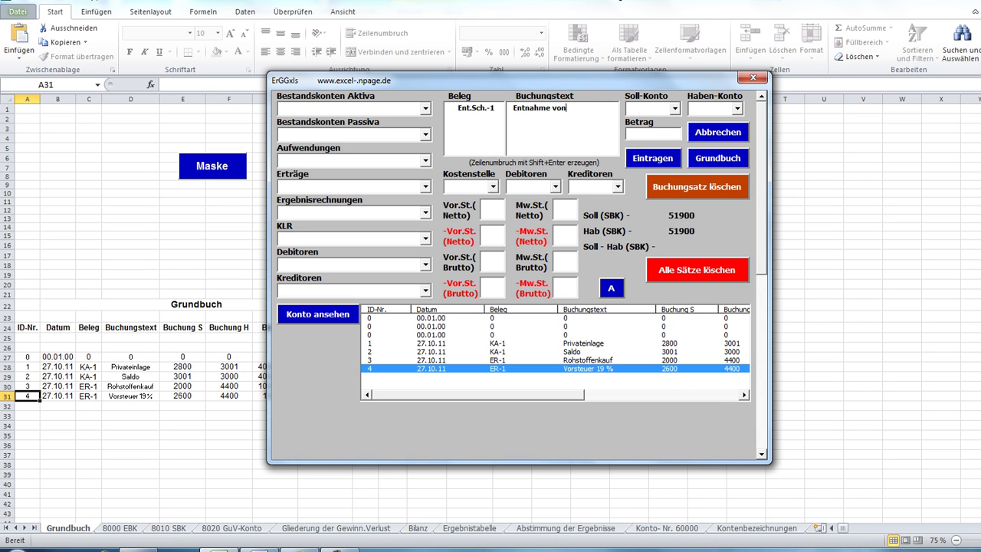
{"action": "type", "text": "Rohstoffen"}
{"action": "type", "text": "6"}
{"action": "key", "text": "Tab"}
{"action": "type", "text": "2"}
{"action": "type", "text": "000"}
{"action": "type", "text": "9"}
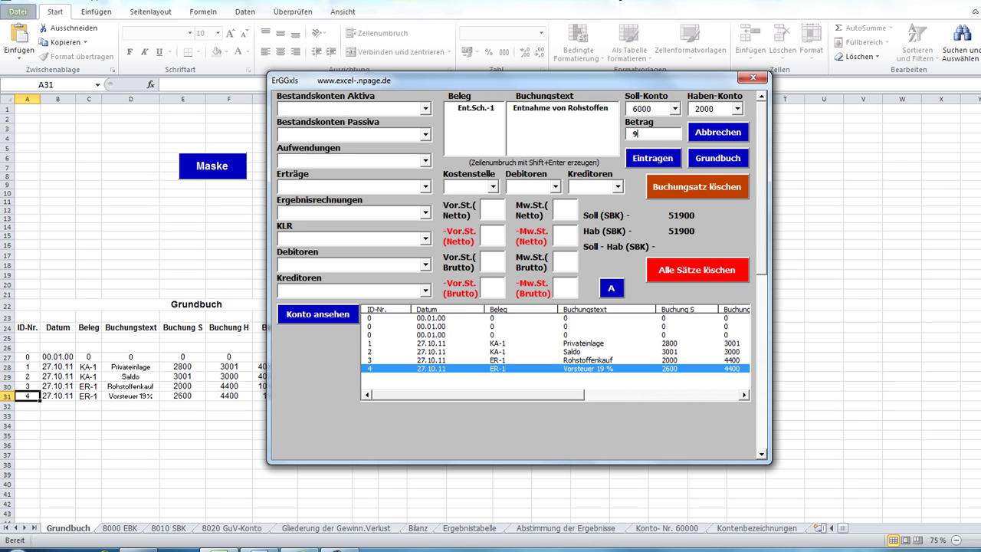
{"action": "type", "text": "000"}
{"action": "key", "text": "Return"}
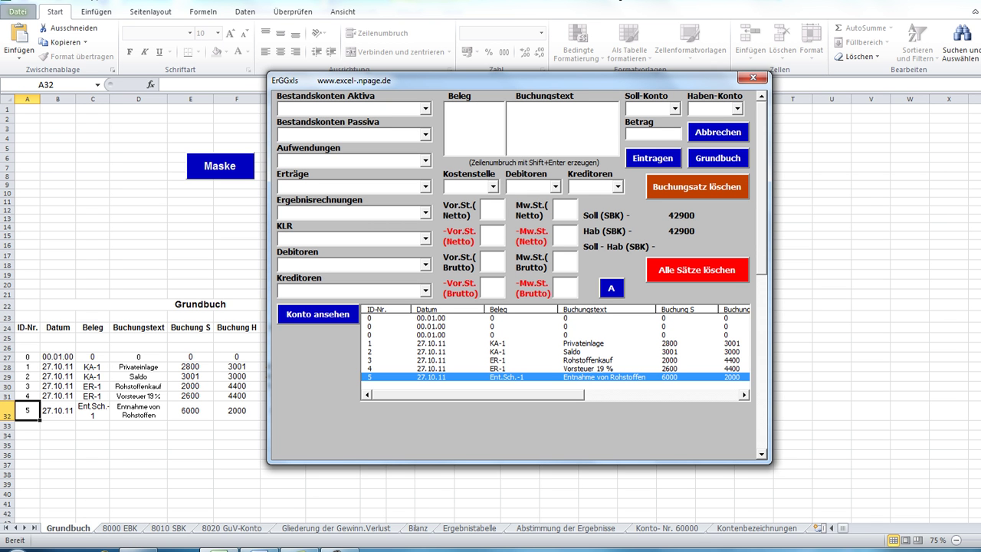
Post AS-1 Arbeitsaufwand with Soll 6200, Haben 2800 and Betrag 20000, then switch to Word
{"action": "type", "text": "AS-"}
{"action": "type", "text": "1"}
{"action": "type", "text": "Ar"}
{"action": "type", "text": "beitsauf"}
{"action": "type", "text": "wand"}
{"action": "key", "text": "Tab"}
{"action": "type", "text": "6200"}
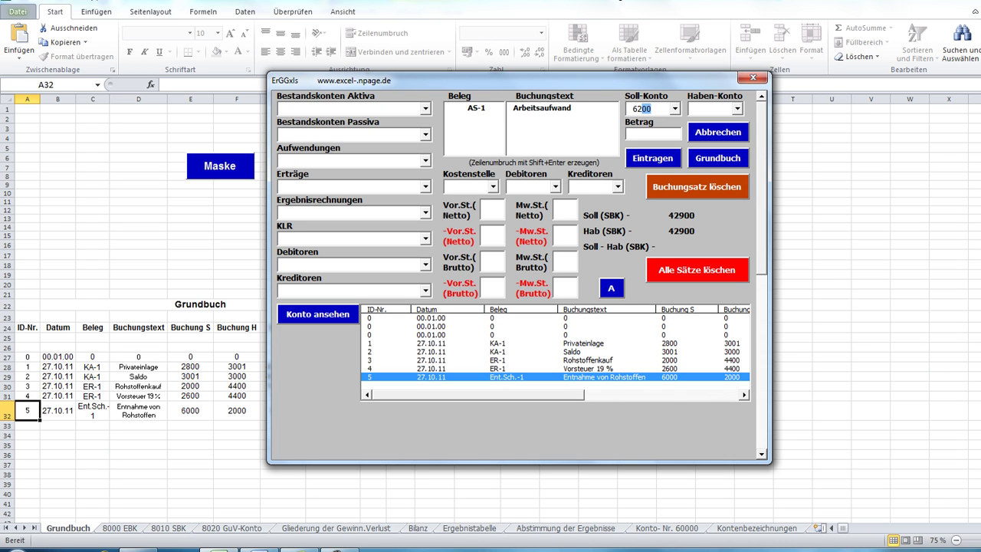
{"action": "key", "text": "Tab"}
{"action": "type", "text": "28"}
{"action": "key", "text": "Tab"}
{"action": "type", "text": "20000"}
{"action": "key", "text": "Return"}
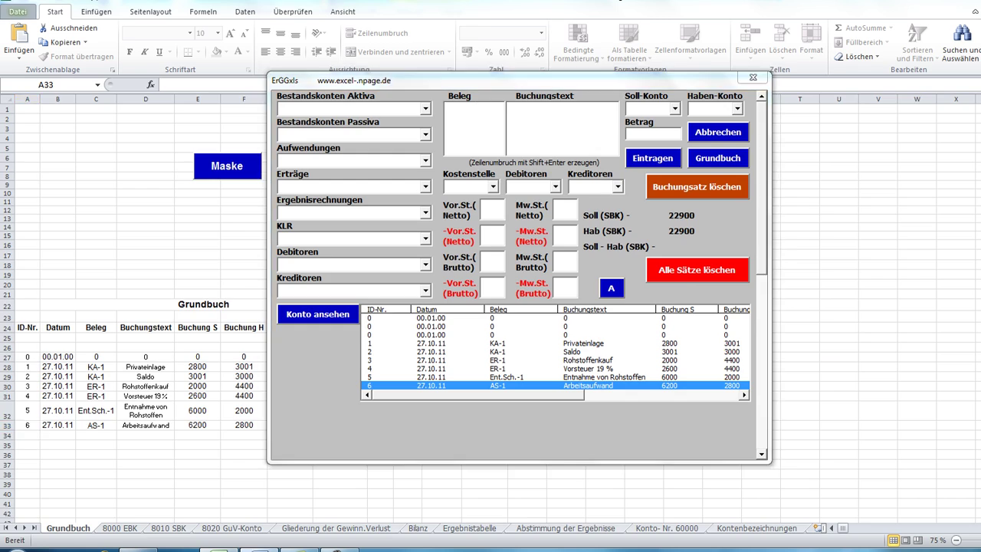
{"action": "key", "text": "alt+Tab"}
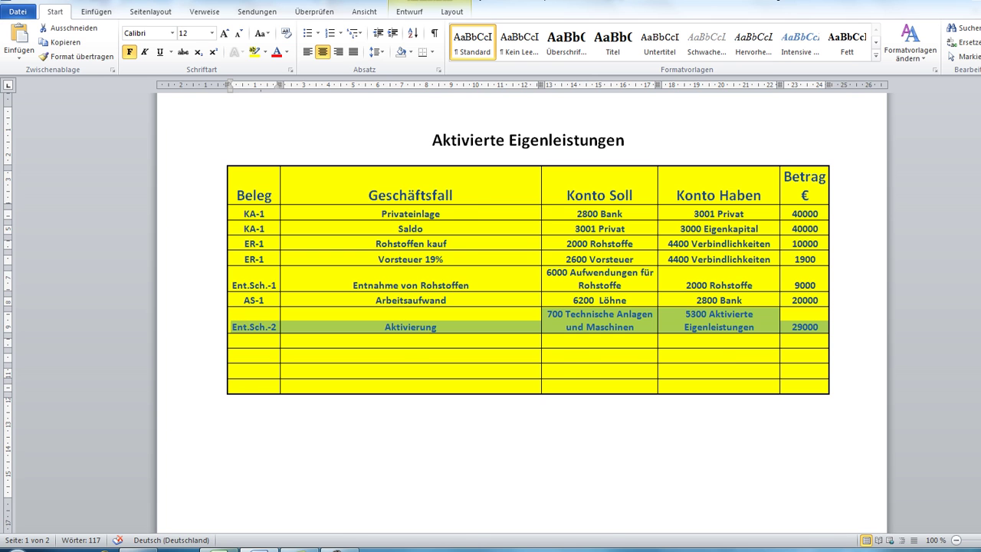
Back in Excel, post Ent.Sch.-2 Aktivierung with Soll 700, Haben 5300 and Betrag 29000
{"action": "key", "text": "alt+Tab"}
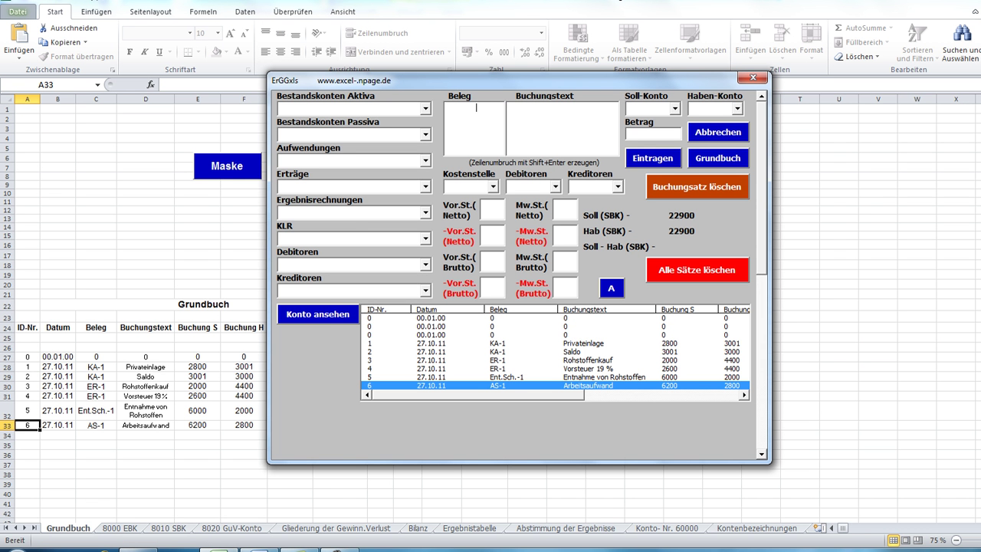
{"action": "type", "text": "Ent"}
{"action": "type", "text": ".Sch."}
{"action": "type", "text": "-"}
{"action": "type", "text": "2"}
{"action": "type", "text": "Aktivierung"}
{"action": "key", "text": "Tab"}
{"action": "type", "text": "700"}
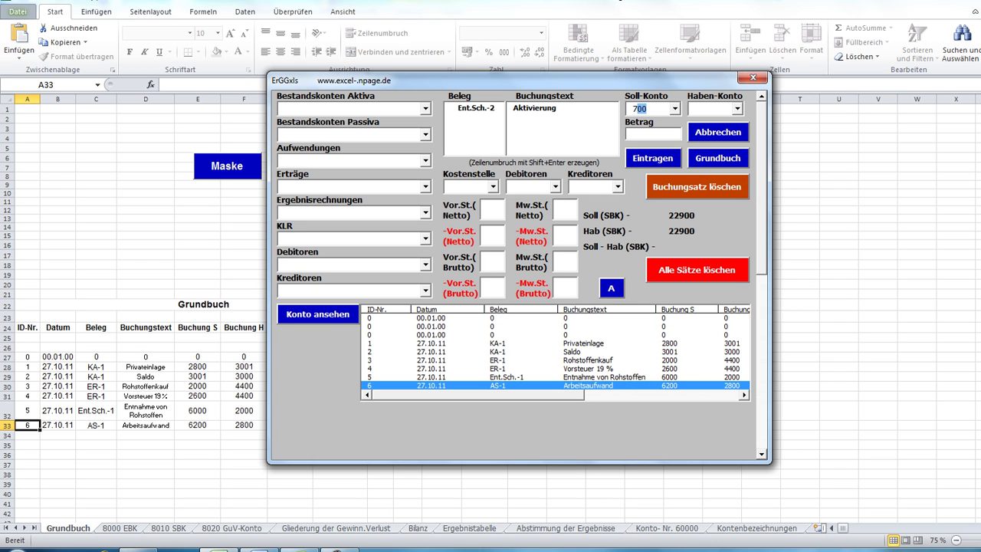
{"action": "key", "text": "Tab"}
{"action": "type", "text": "53"}
{"action": "key", "text": "Tab"}
{"action": "type", "text": "2"}
{"action": "type", "text": "9000"}
{"action": "key", "text": "Tab"}
{"action": "key", "text": "Return"}
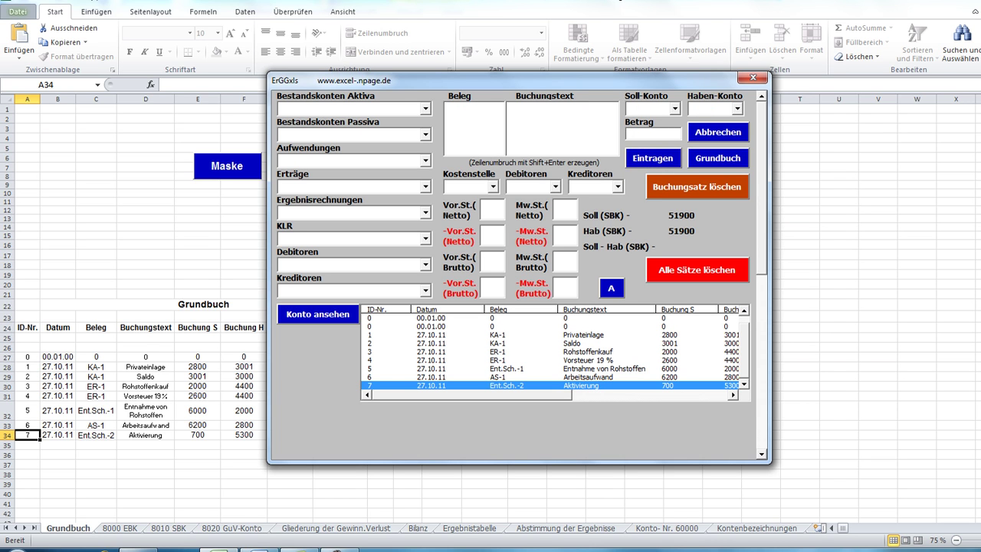
Close the booking form and check GuV amounts 9.000,00 (D26), 29.000,00 (G28) and 20.000,00 (D38)
{"action": "left_click", "coordinate": [753, 78]}
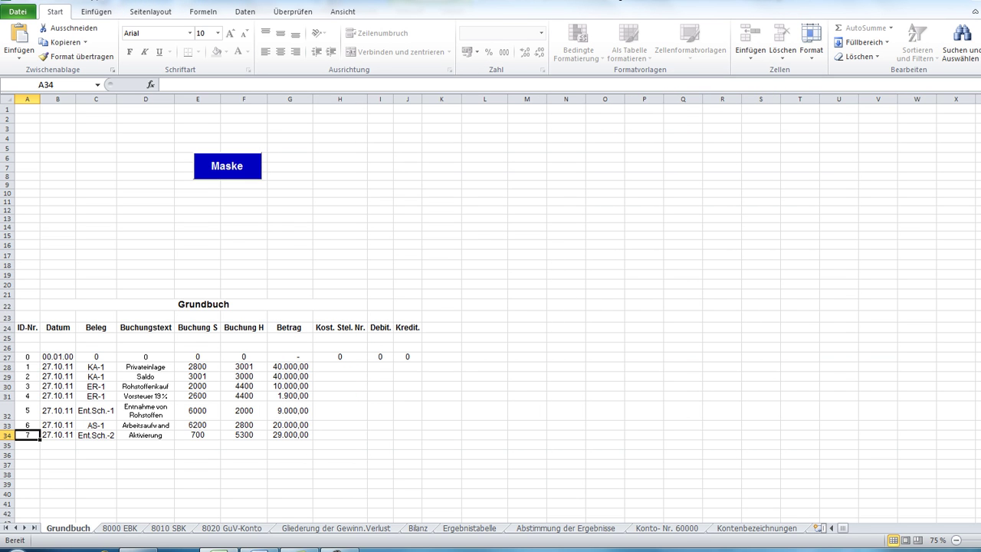
{"action": "key", "text": "ctrl+Page_Down"}
{"action": "key", "text": "ctrl+Page_Down"}
{"action": "key", "text": "ctrl+Page_Down"}
{"action": "scroll", "coordinate": [491, 314], "scroll_direction": "up", "scroll_amount": 5}
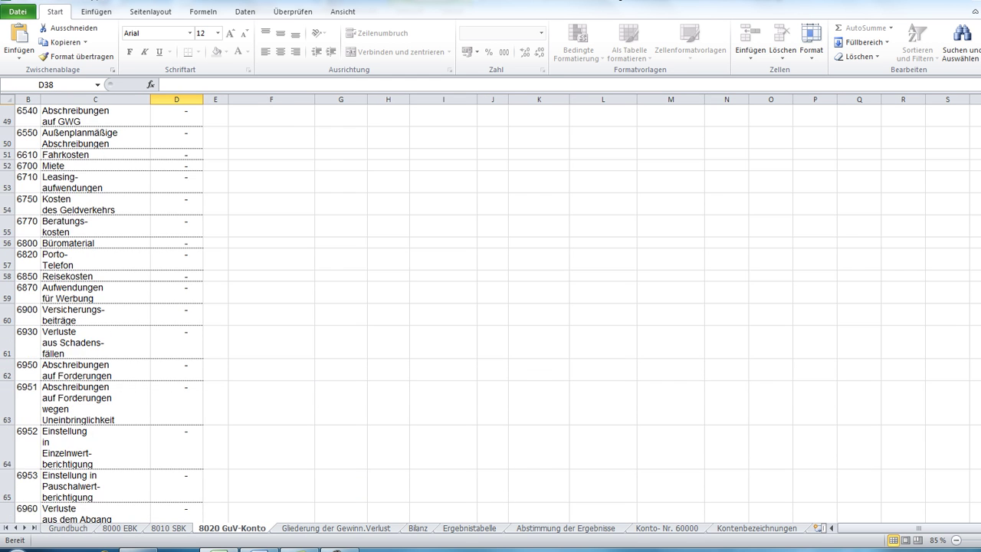
{"action": "scroll", "coordinate": [491, 314], "scroll_direction": "up", "scroll_amount": 5}
{"action": "scroll", "coordinate": [491, 314], "scroll_direction": "up", "scroll_amount": 1}
{"action": "scroll", "coordinate": [490, 315], "scroll_direction": "up", "scroll_amount": 1}
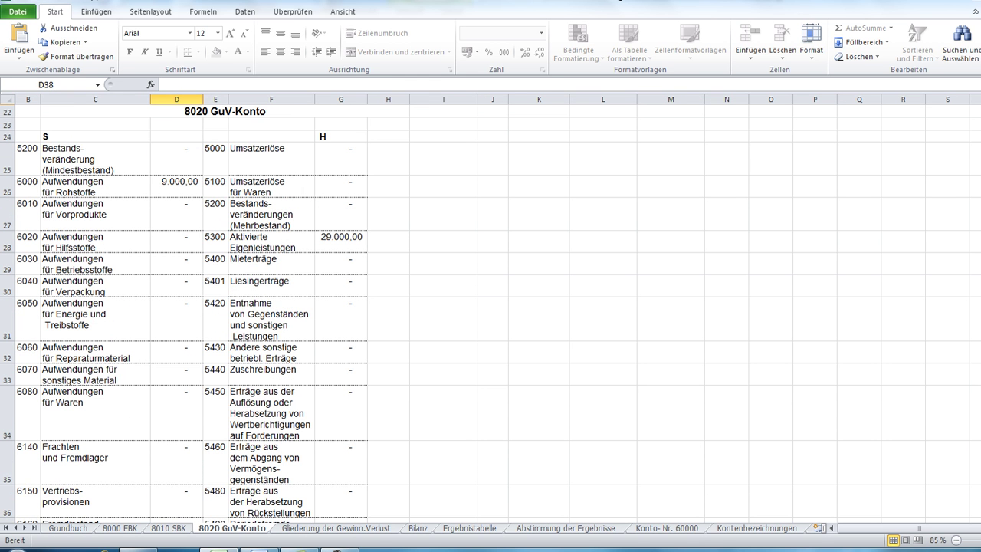
{"action": "left_click", "coordinate": [176, 187]}
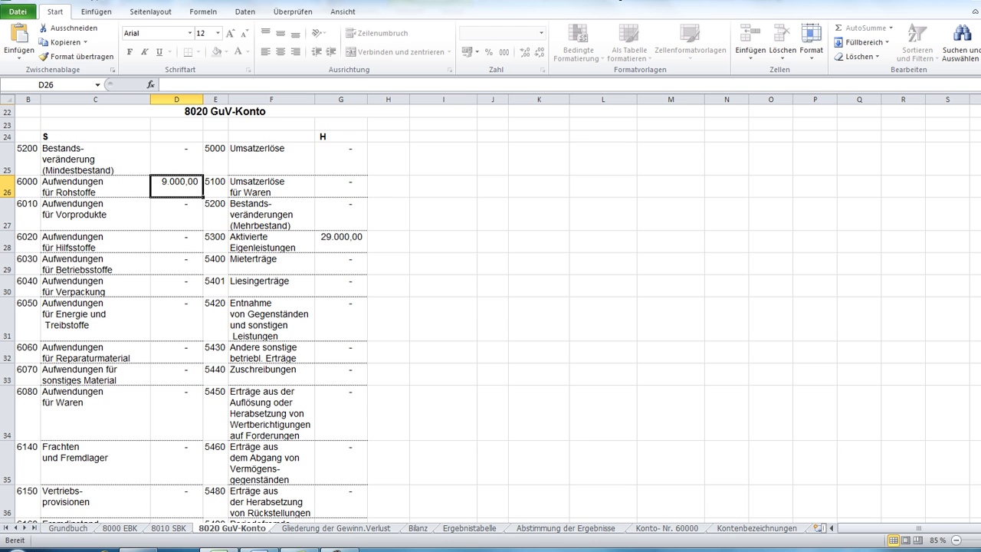
{"action": "left_click", "coordinate": [340, 241]}
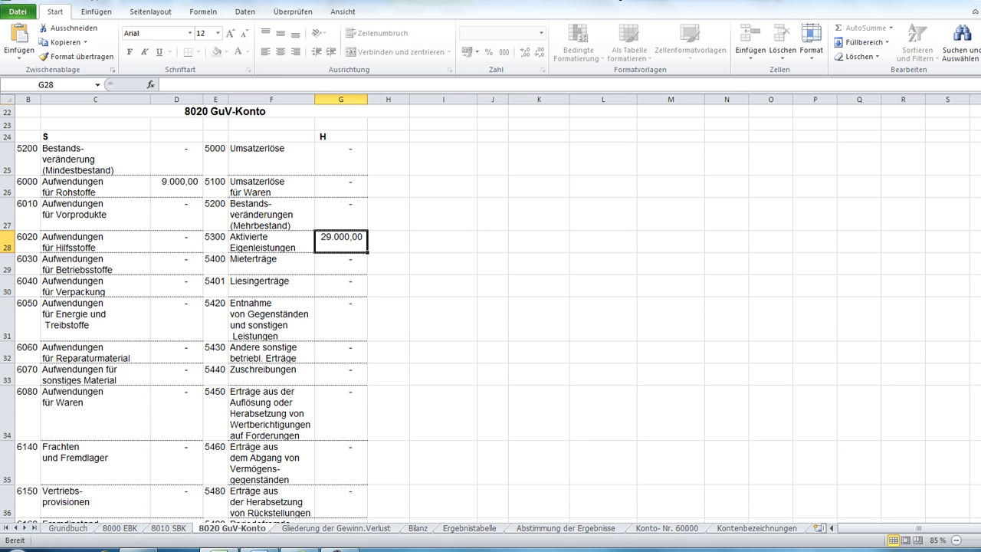
{"action": "scroll", "coordinate": [491, 314], "scroll_direction": "down", "scroll_amount": 2}
{"action": "scroll", "coordinate": [491, 314], "scroll_direction": "down", "scroll_amount": 2}
{"action": "scroll", "coordinate": [491, 314], "scroll_direction": "down", "scroll_amount": 1}
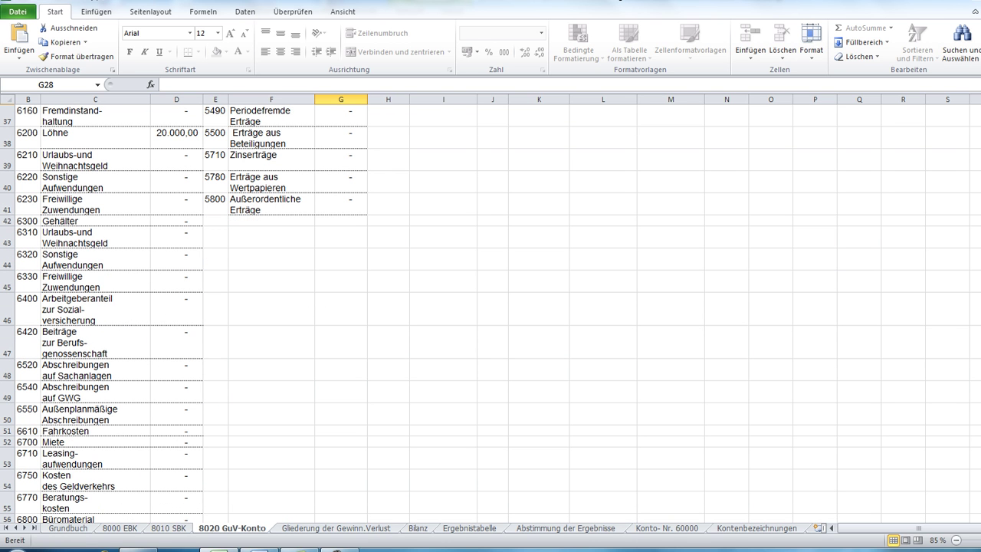
{"action": "left_click", "coordinate": [176, 137]}
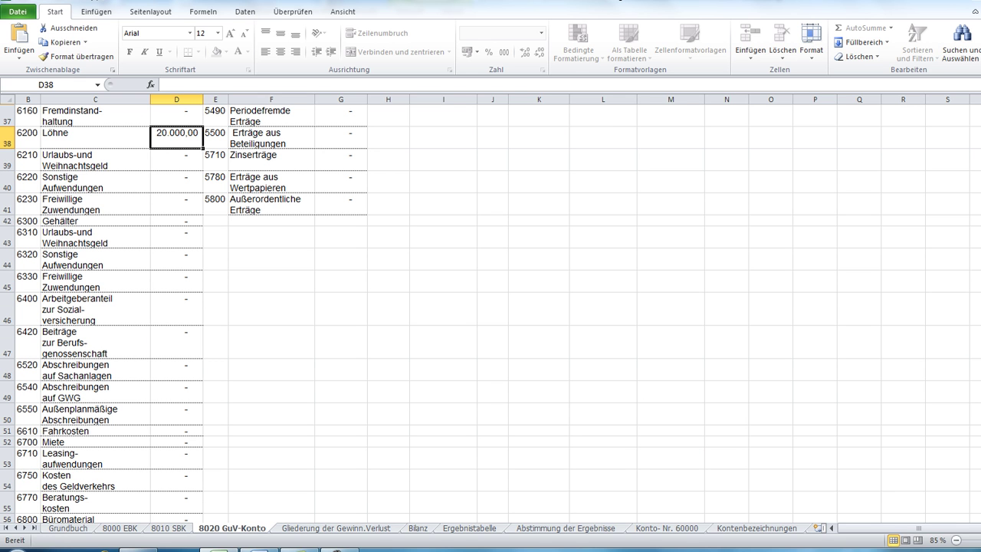
Scroll down to the GuV totals, then move to the Bilanz sheet
{"action": "scroll", "coordinate": [491, 315], "scroll_direction": "down", "scroll_amount": 3}
{"action": "scroll", "coordinate": [490, 314], "scroll_direction": "down", "scroll_amount": 2}
{"action": "scroll", "coordinate": [491, 314], "scroll_direction": "down", "scroll_amount": 1}
{"action": "scroll", "coordinate": [490, 315], "scroll_direction": "down", "scroll_amount": 1}
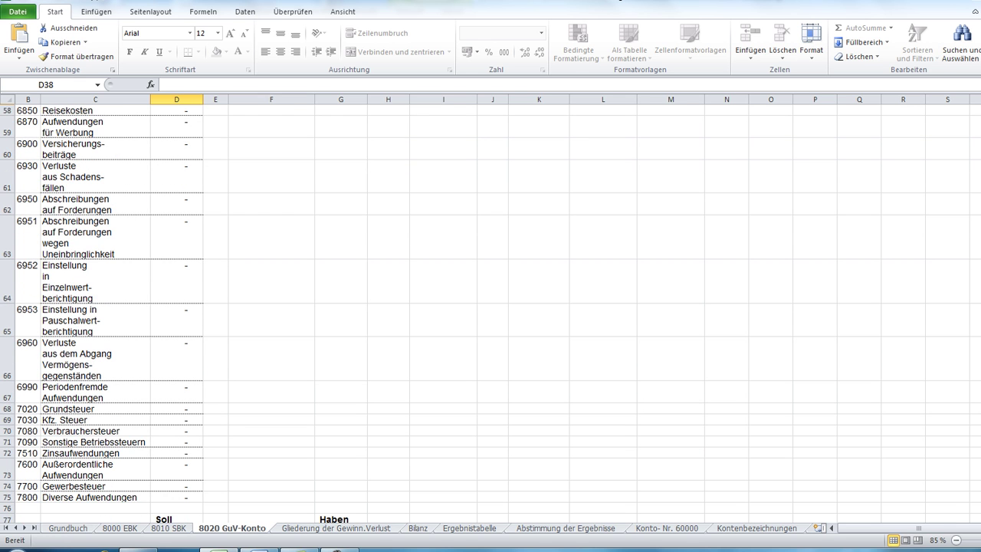
{"action": "scroll", "coordinate": [491, 315], "scroll_direction": "down", "scroll_amount": 1}
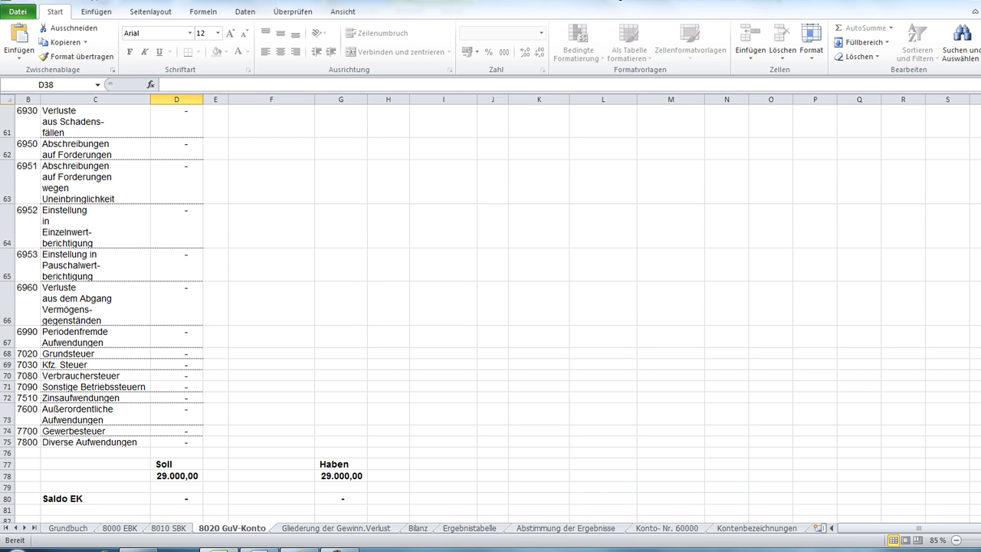
{"action": "key", "text": "ctrl+Page_Down"}
{"action": "key", "text": "ctrl+Page_Down"}
{"action": "scroll", "coordinate": [491, 315], "scroll_direction": "up", "scroll_amount": 12}
{"action": "scroll", "coordinate": [490, 315], "scroll_direction": "down", "scroll_amount": 5}
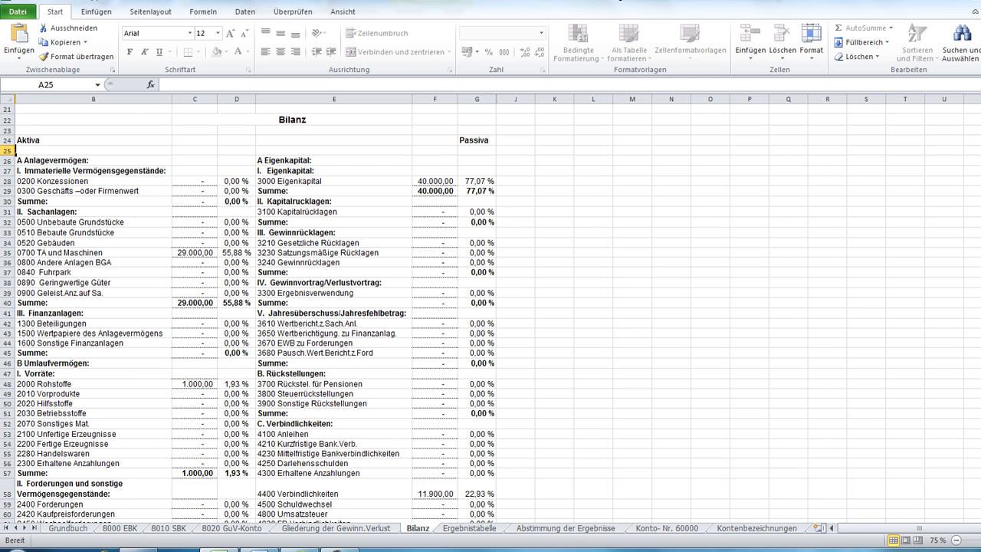
Scroll to the Gesamtvermögen/Gesamtkapital totals of 51.900,00, then go to the Ergebnistabelle sheet
{"action": "scroll", "coordinate": [491, 314], "scroll_direction": "down", "scroll_amount": 3}
{"action": "scroll", "coordinate": [490, 315], "scroll_direction": "down", "scroll_amount": 3}
{"action": "scroll", "coordinate": [491, 314], "scroll_direction": "down", "scroll_amount": 2}
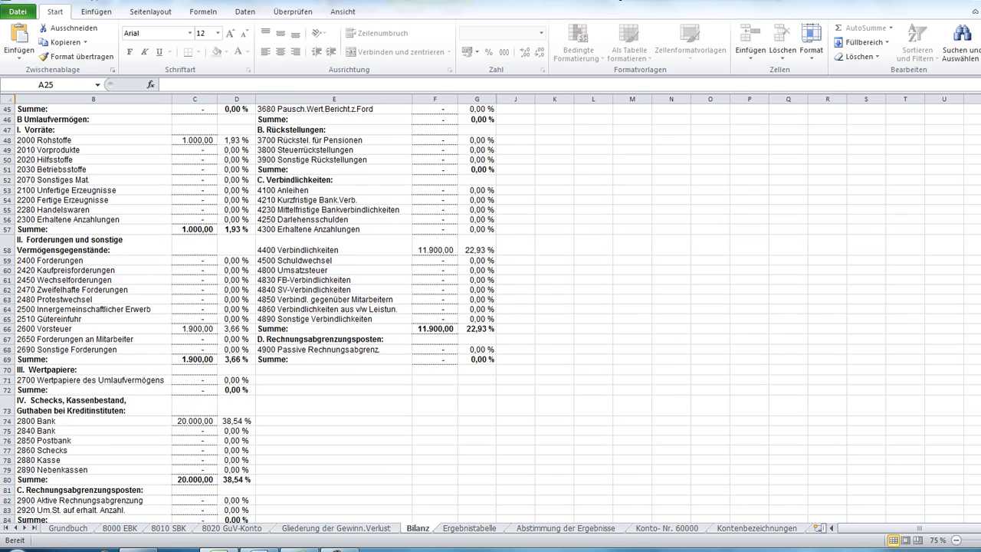
{"action": "scroll", "coordinate": [490, 314], "scroll_direction": "down", "scroll_amount": 2}
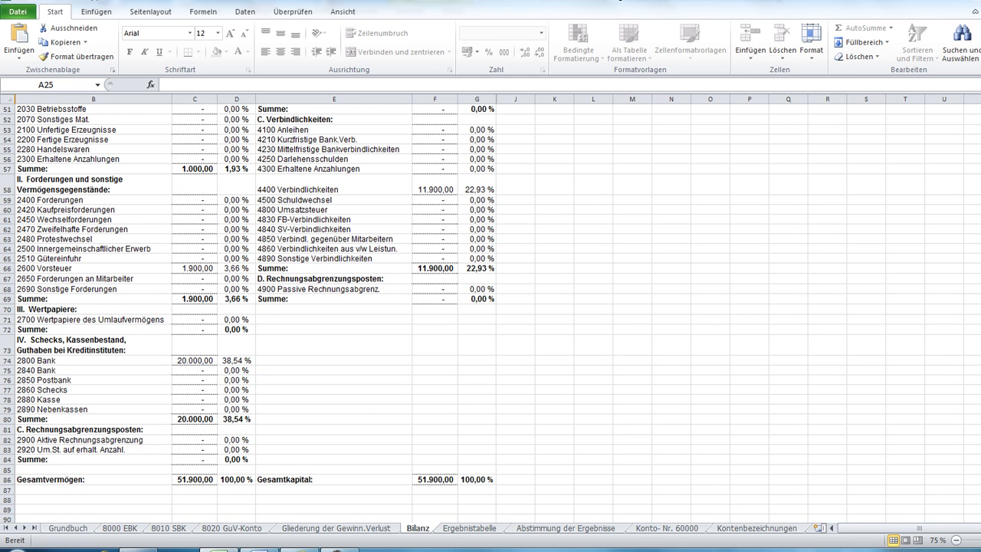
{"action": "key", "text": "ctrl+Page_Down"}
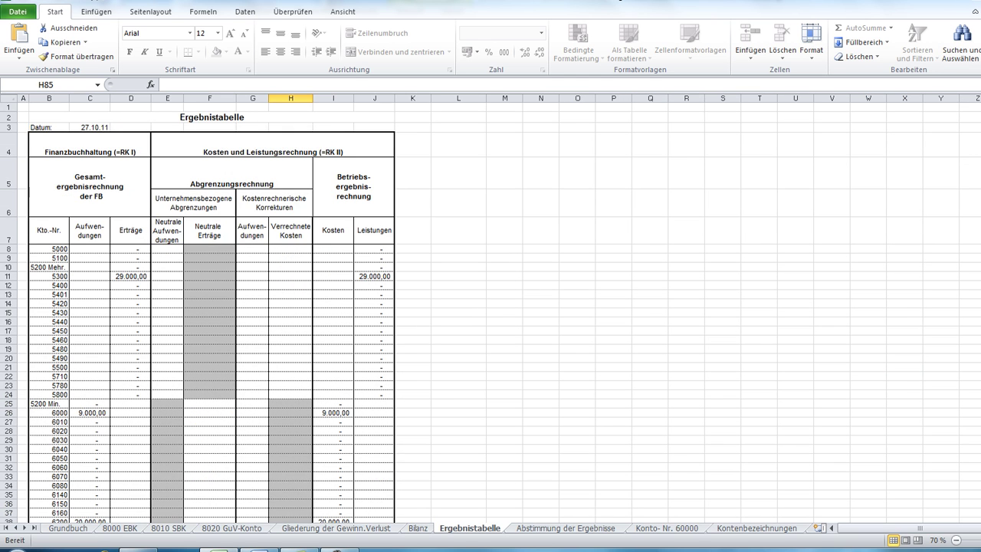
Check the Ergebnistabelle amounts: 29.000,00 in row 11, 9.000,00 in row 26, 20.000,00 in row 38
{"action": "scroll", "coordinate": [491, 314], "scroll_direction": "down", "scroll_amount": 2}
{"action": "scroll", "coordinate": [490, 314], "scroll_direction": "up", "scroll_amount": 1}
{"action": "left_click", "coordinate": [131, 246]}
{"action": "left_click", "coordinate": [374, 246]}
{"action": "left_click", "coordinate": [89, 383]}
{"action": "left_click", "coordinate": [333, 382]}
{"action": "left_click", "coordinate": [90, 491]}
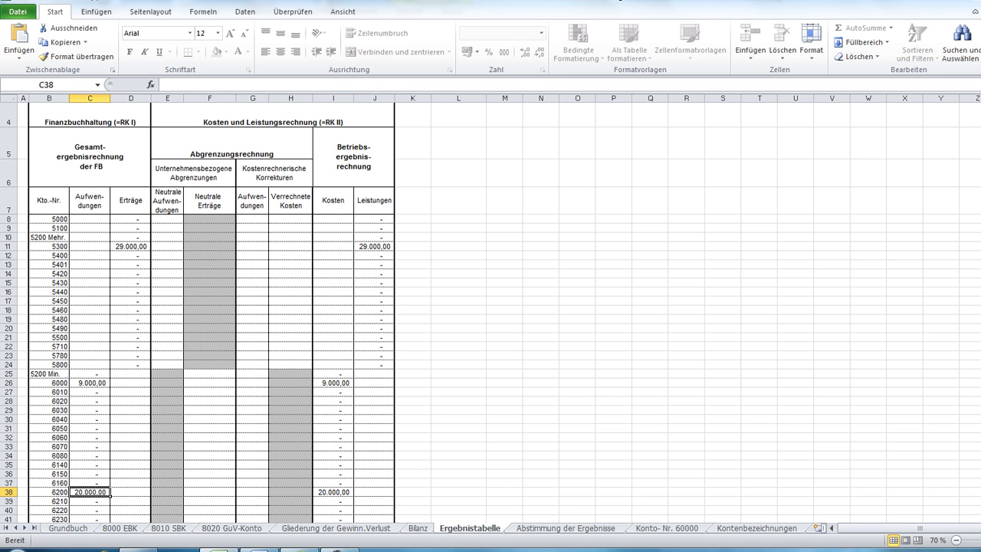
{"action": "left_click", "coordinate": [332, 491]}
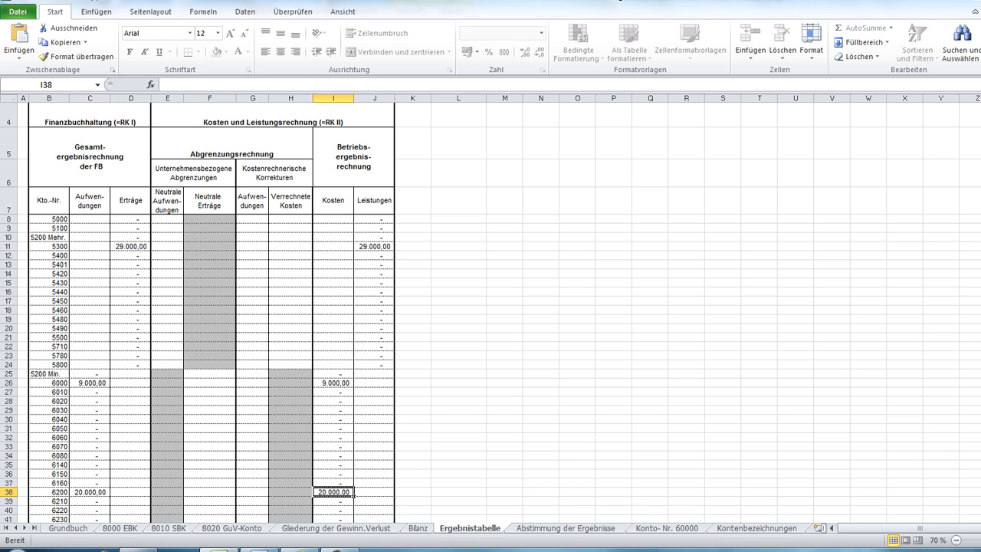
Scroll to the 29.000,00 totals in row 78, then go to the Abstimmung der Ergebnisse sheet
{"action": "scroll", "coordinate": [490, 306], "scroll_direction": "down", "scroll_amount": 2}
{"action": "scroll", "coordinate": [490, 307], "scroll_direction": "down", "scroll_amount": 3}
{"action": "scroll", "coordinate": [491, 307], "scroll_direction": "down", "scroll_amount": 2}
{"action": "scroll", "coordinate": [491, 307], "scroll_direction": "down", "scroll_amount": 2}
{"action": "scroll", "coordinate": [491, 306], "scroll_direction": "down", "scroll_amount": 1}
{"action": "scroll", "coordinate": [491, 307], "scroll_direction": "down", "scroll_amount": 1}
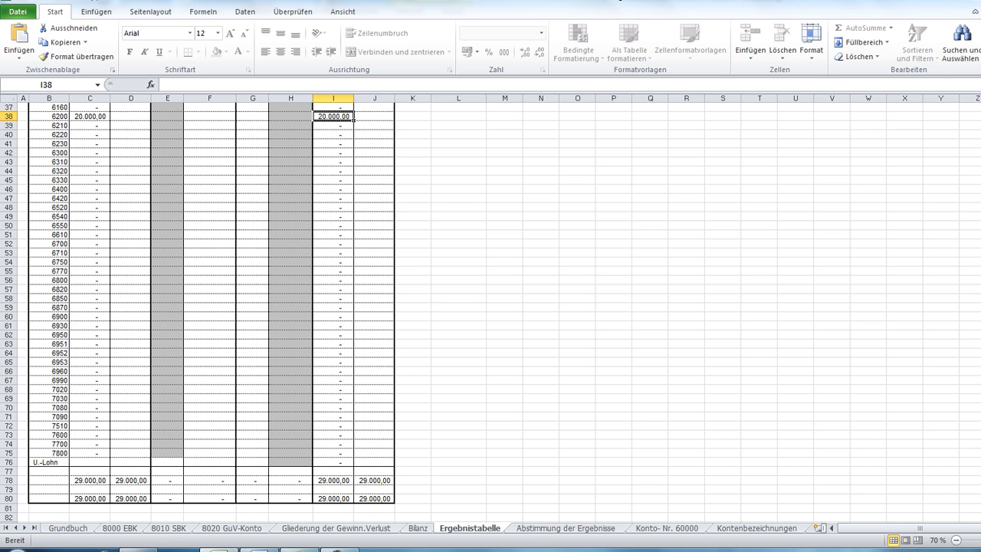
{"action": "key", "text": "ctrl+Page_Down"}
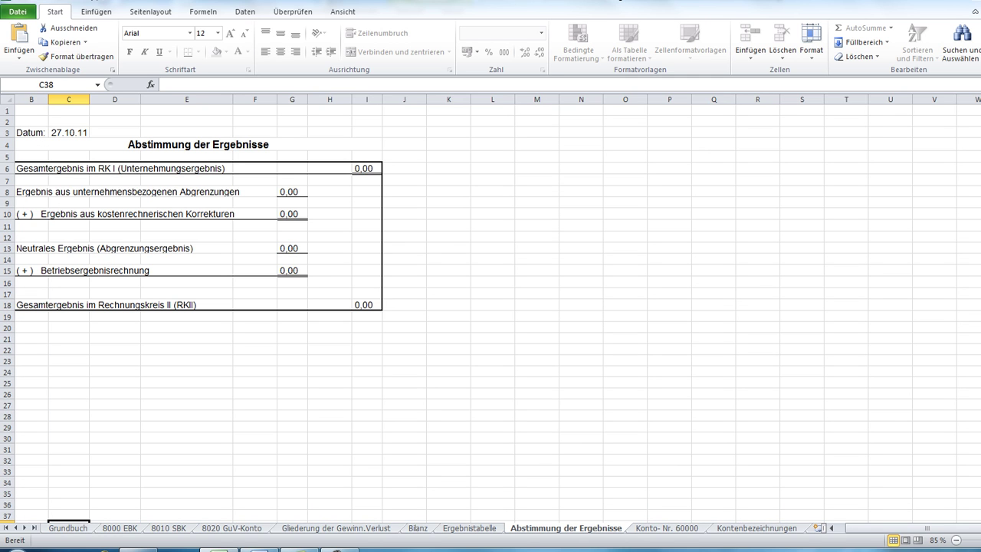